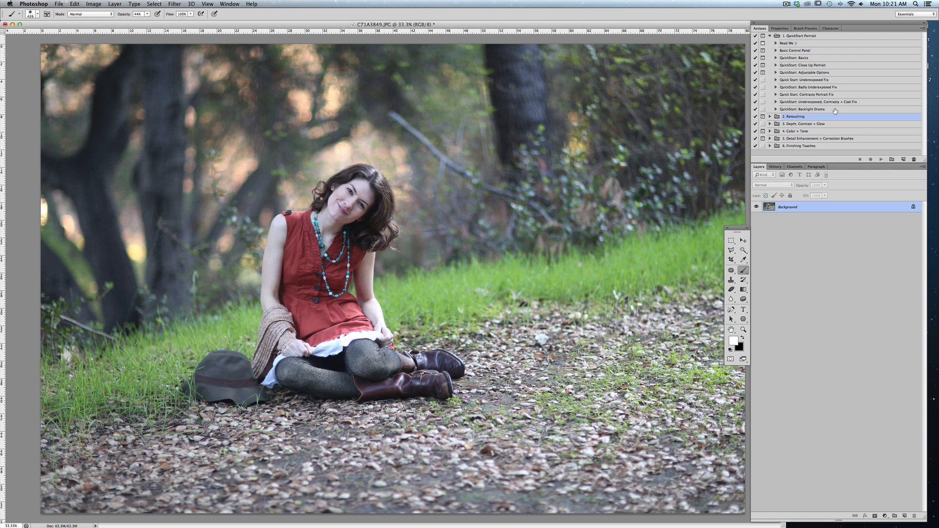
Run the QuickStart: Backlight Drama action from the QuickStart Portrait set on the portrait
left_click(835, 109)
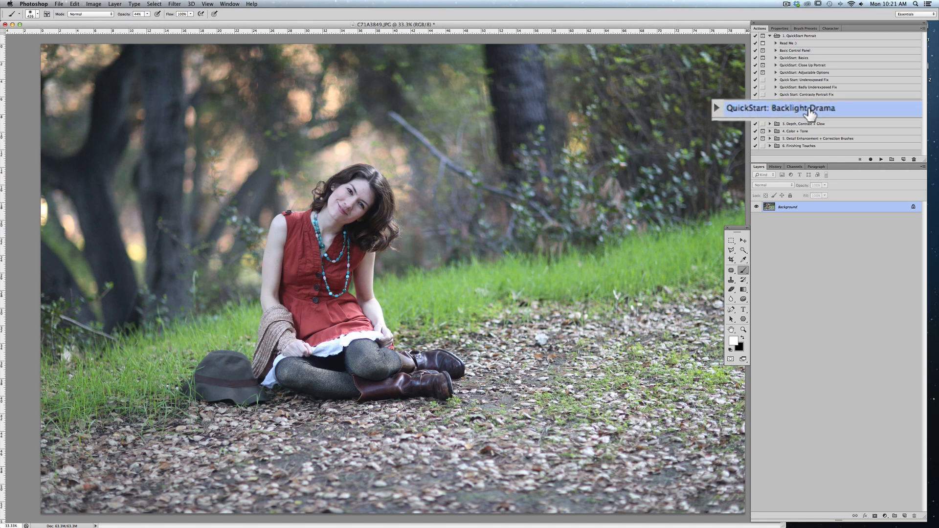
left_click(880, 160)
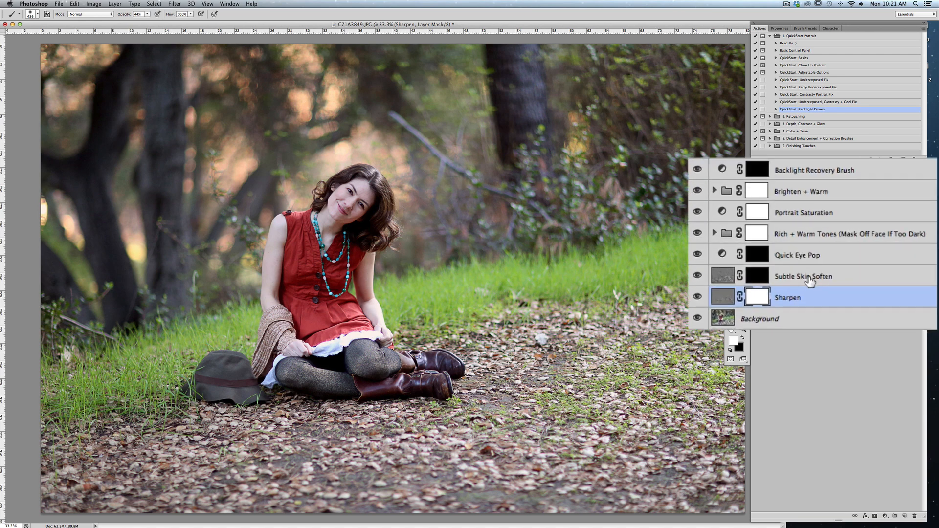
Try a lower opacity on the Sharpen layer
left_click(839, 276)
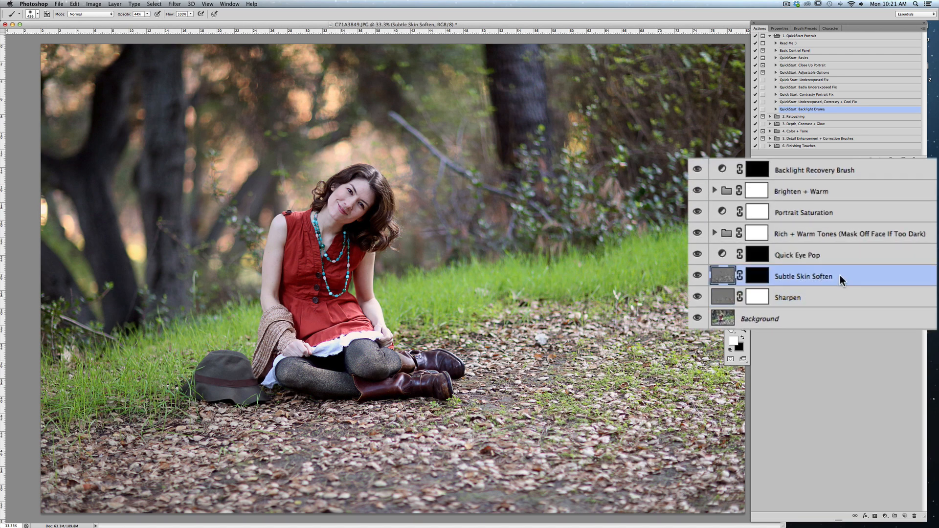
left_click(811, 298)
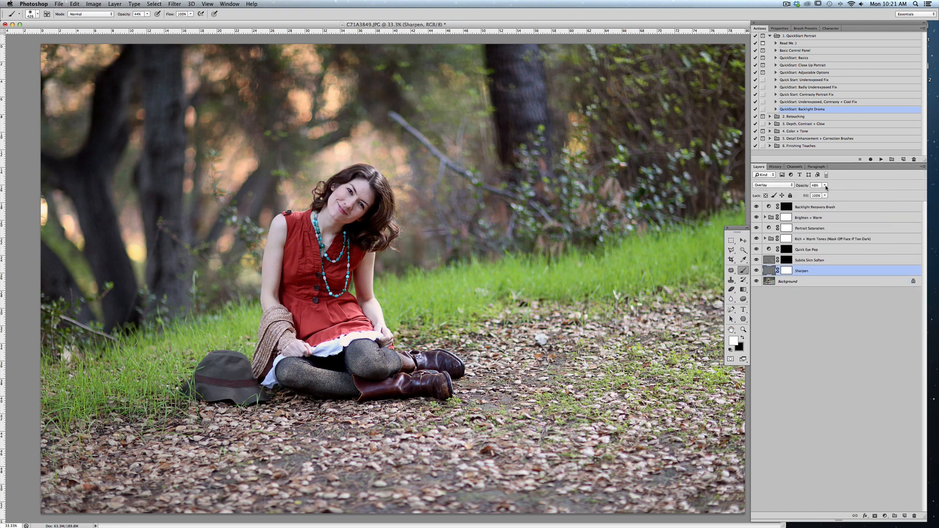
left_click(824, 186)
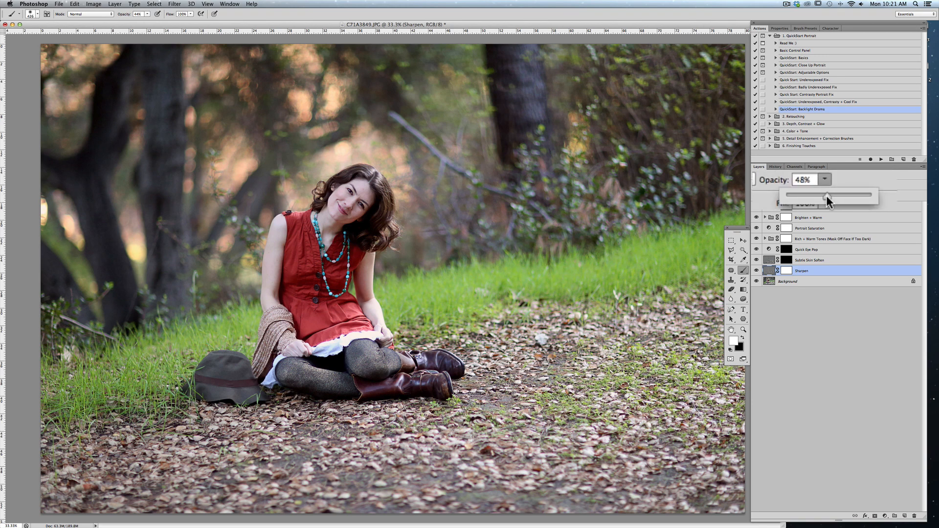
mouse_move(826, 191)
left_mouse_down()
mouse_move(865, 200)
mouse_move(814, 198)
left_mouse_up()
left_click_drag(826, 192, 826, 192)
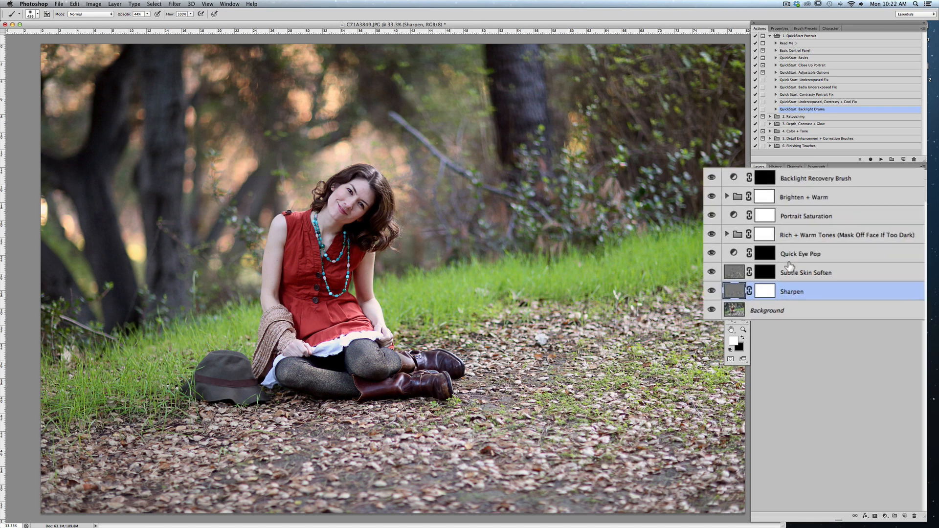
On the Subtle Skin Soften layer mask, paint white over both of the woman's arms with a smaller soft brush
left_click(769, 277)
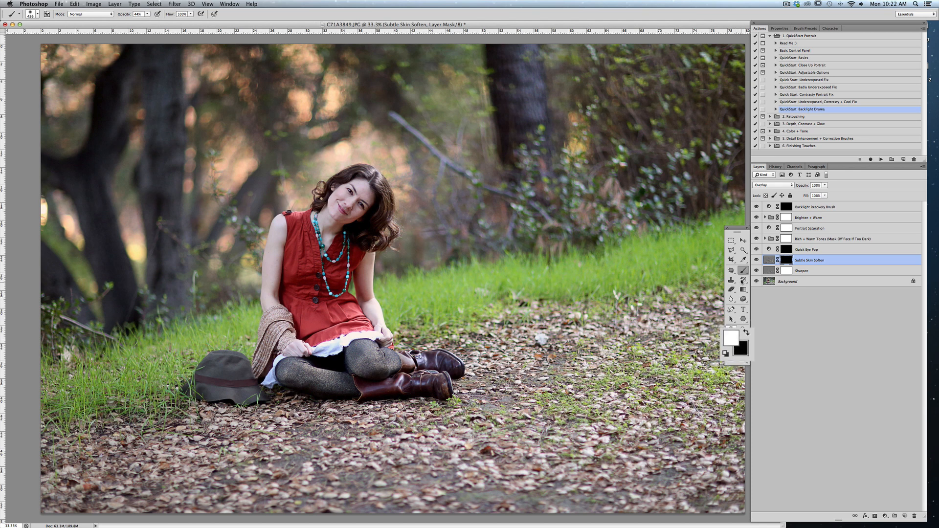
left_click(38, 14)
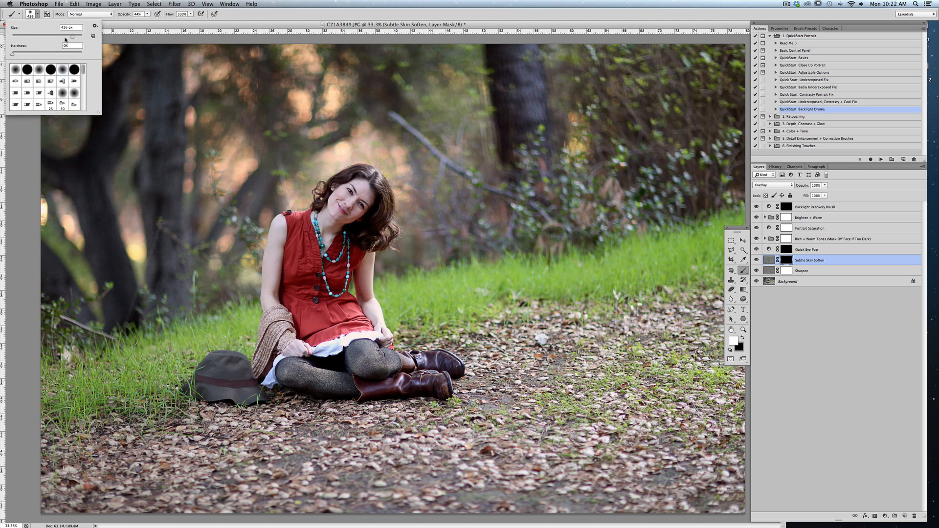
left_click_drag(66, 38, 43, 37)
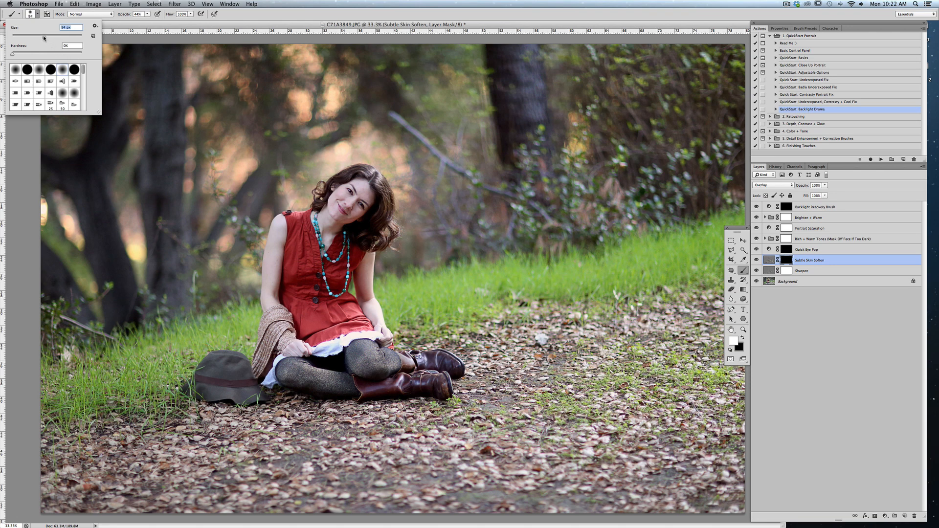
left_click(274, 231)
mouse_move(273, 260)
left_mouse_down()
mouse_move(272, 273)
mouse_move(276, 219)
left_mouse_up()
left_click_drag(362, 247, 366, 287)
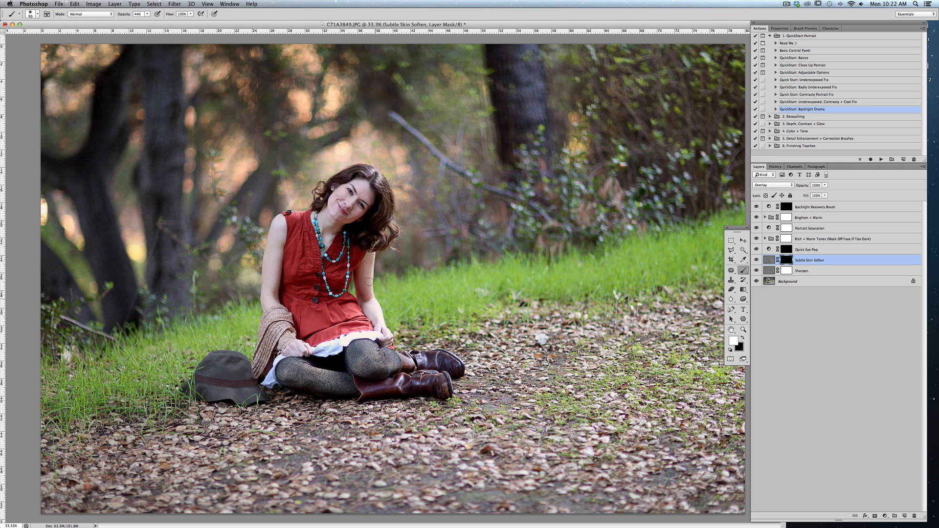
Soften the facial skin on the Subtle Skin Soften mask, reducing the brush down to 36 px, and select the Quick Eye Pop mask
left_click(37, 14)
left_click(32, 36)
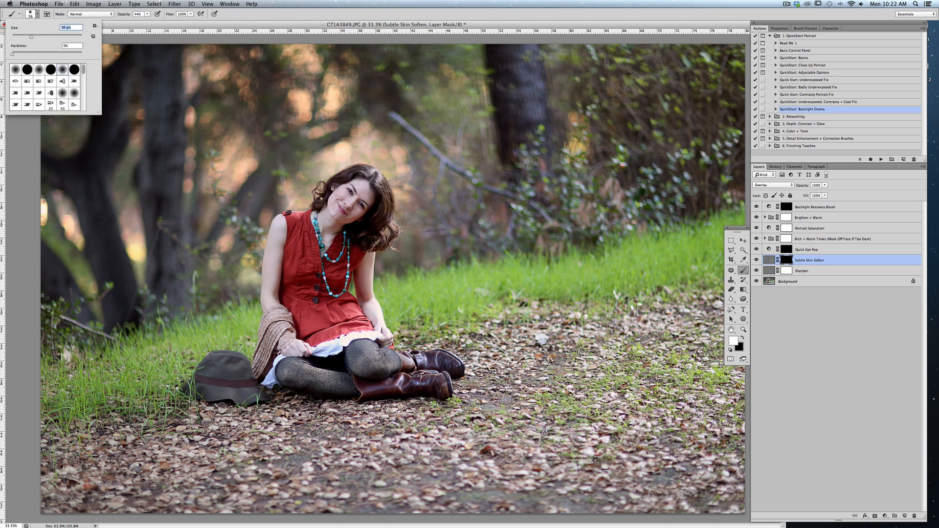
left_click(360, 187)
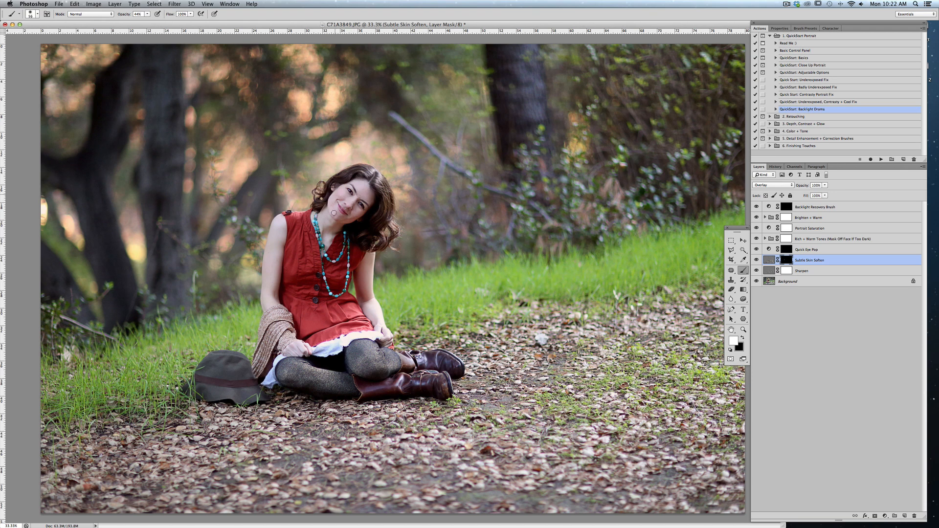
left_click(37, 14)
left_click(24, 36)
left_click(356, 207)
left_click(785, 250)
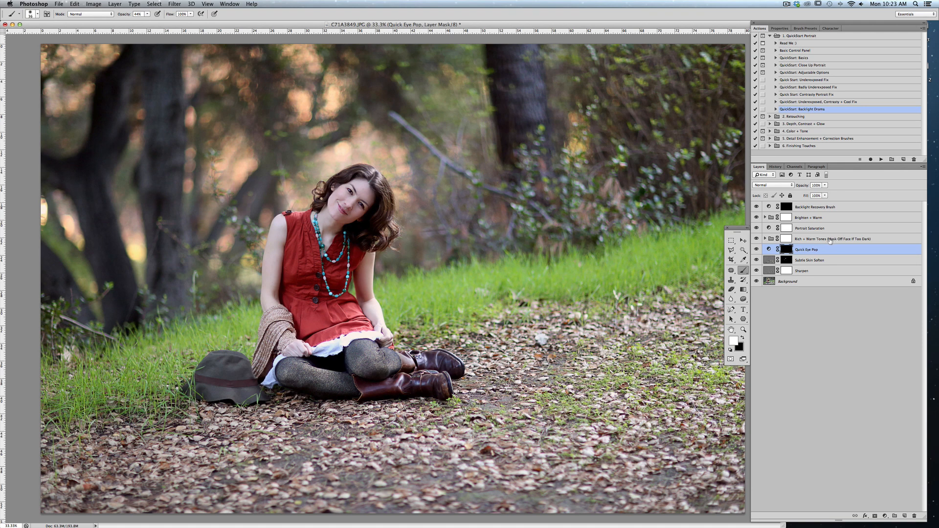
Try adjusting the opacity of the Rich + Warm Tones group
left_click(807, 239)
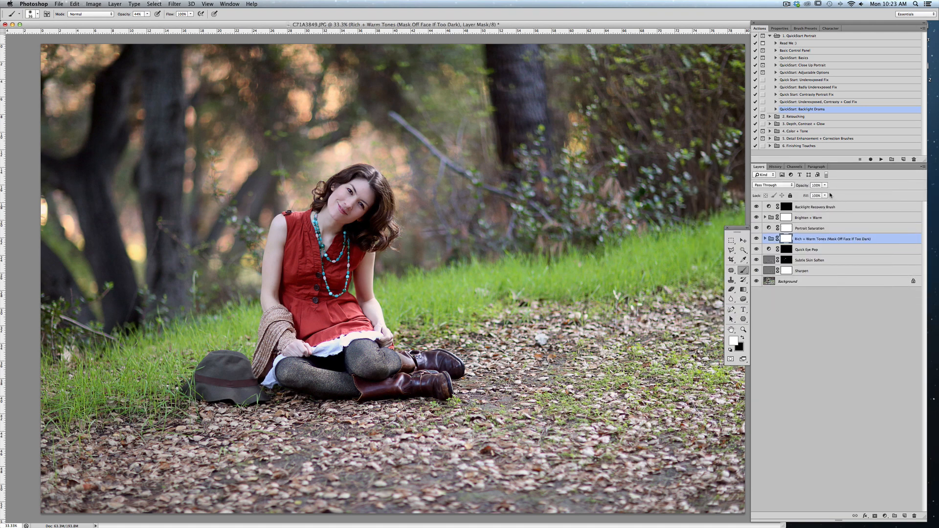
left_click(825, 186)
mouse_move(825, 194)
left_mouse_down()
mouse_move(807, 197)
mouse_move(817, 195)
left_mouse_up()
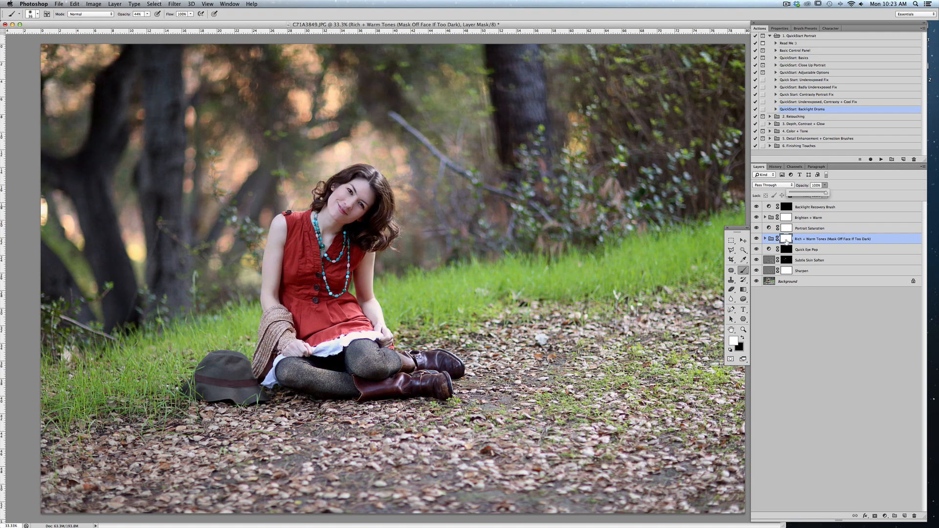
Mask the Rich + Warm Tones group off the face and neck using a larger black brush at 13% opacity
left_click(785, 239)
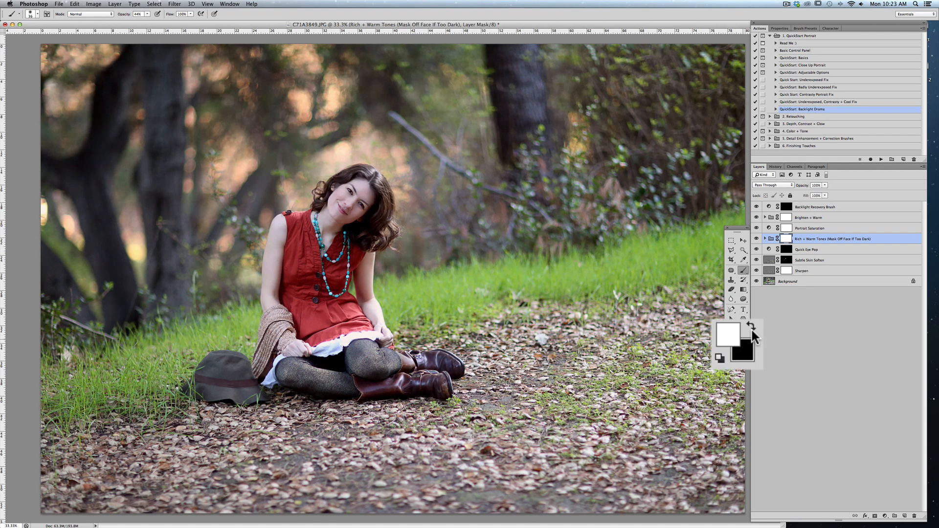
left_click(742, 337)
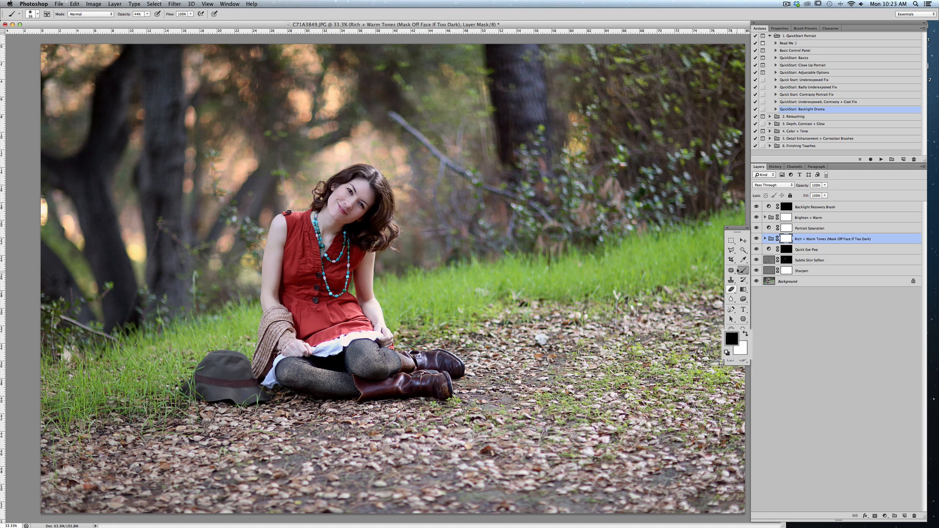
left_click(37, 13)
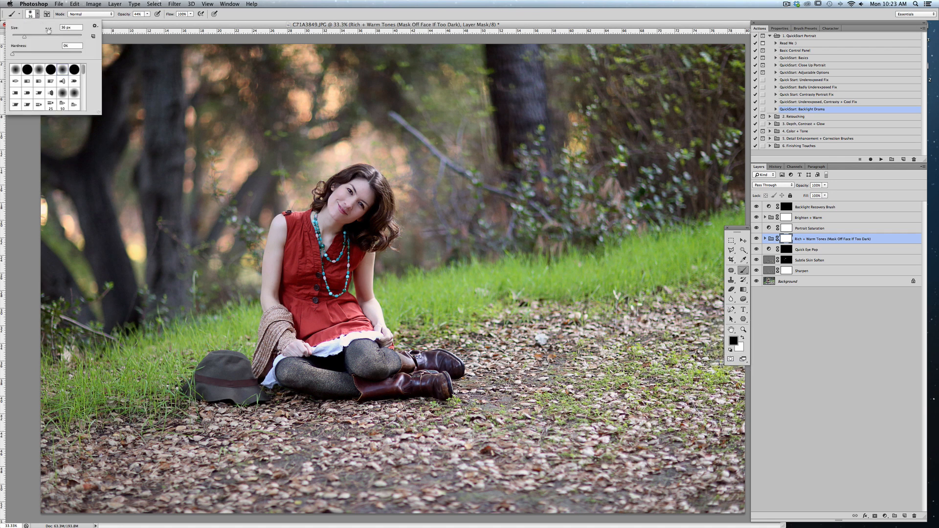
left_click(147, 13)
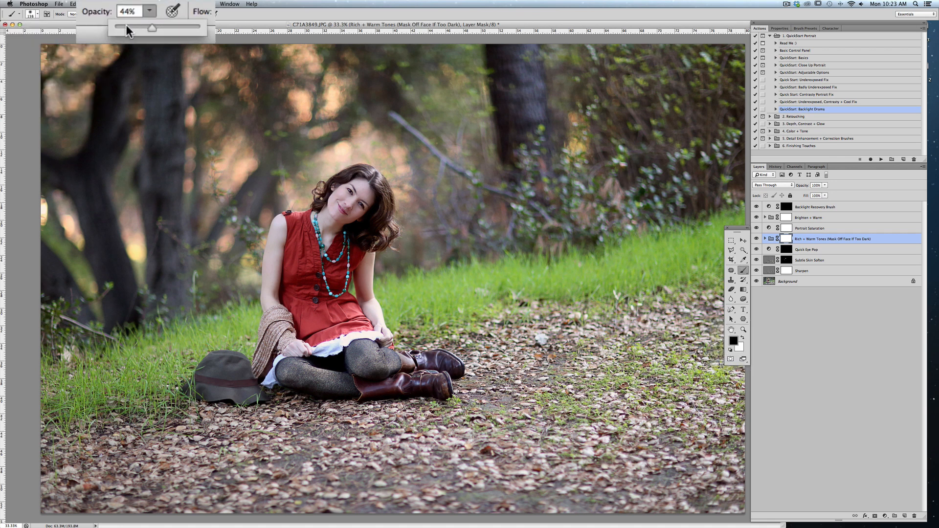
left_click(138, 21)
left_click(368, 197)
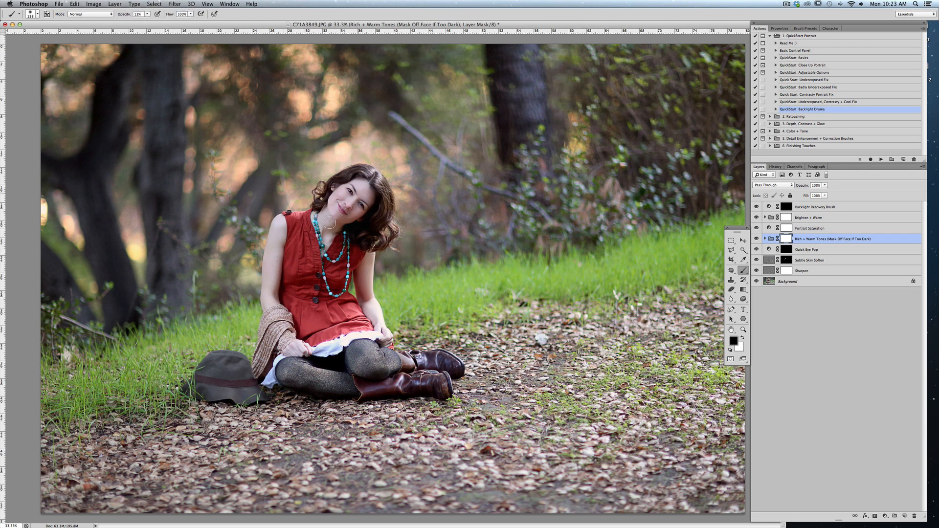
mouse_move(329, 222)
left_mouse_down()
mouse_move(348, 257)
mouse_move(367, 229)
mouse_move(347, 258)
left_mouse_up()
Check the Portrait Saturation layer's opacity control and compare the photo with that layer hidden and shown
left_click(808, 228)
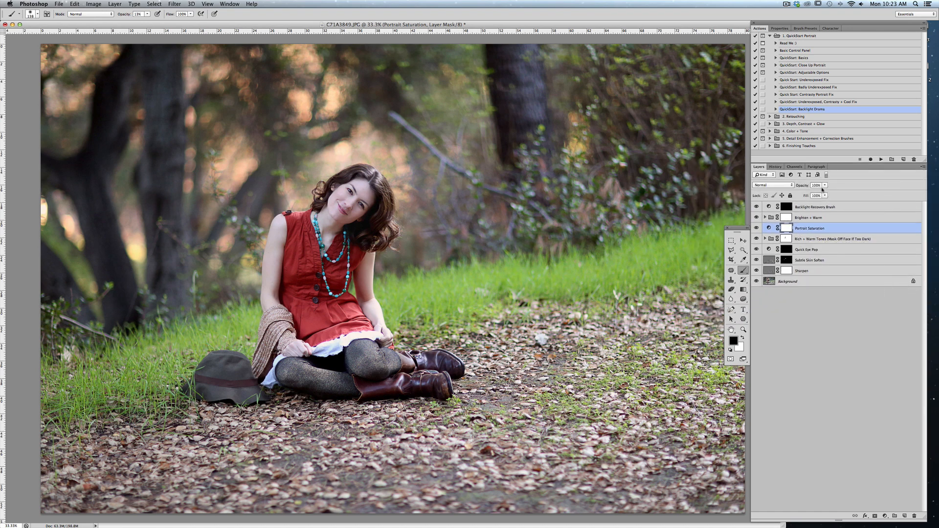
left_click(825, 185)
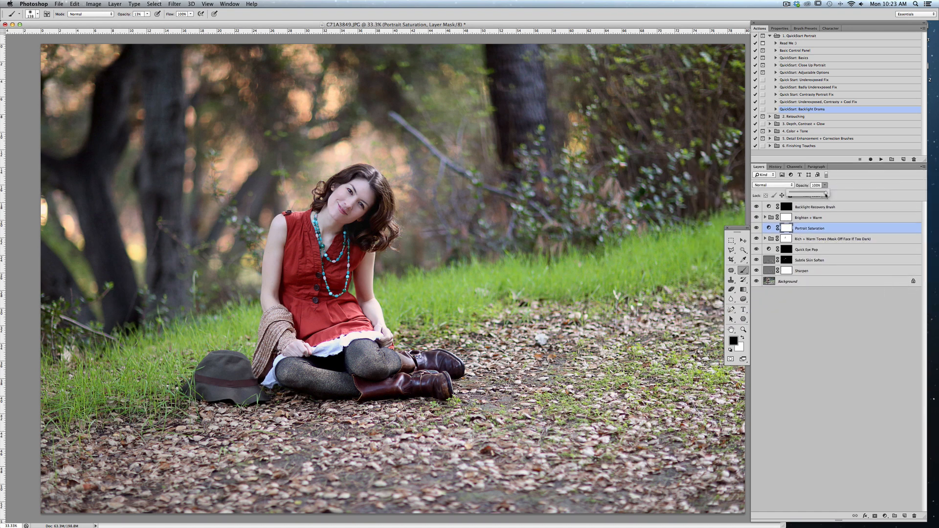
mouse_move(826, 194)
left_mouse_down()
mouse_move(815, 196)
mouse_move(827, 194)
left_mouse_up()
left_click(756, 228)
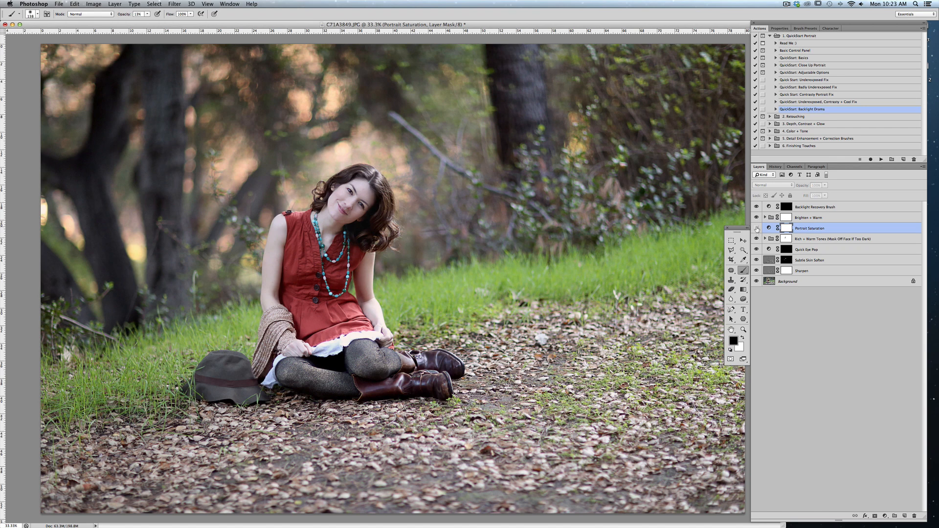
left_click(757, 228)
Compare the photo with the Brighten + Warm group hidden and shown
left_click(801, 217)
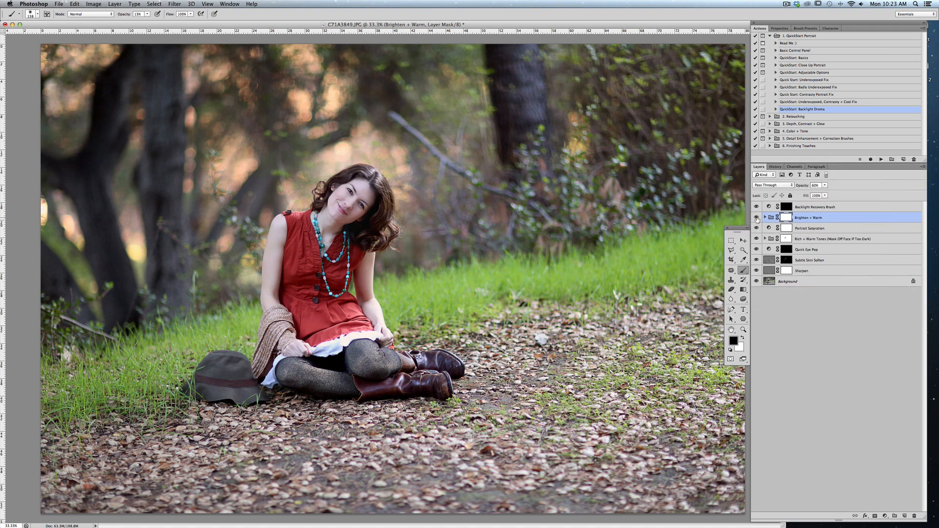
left_click(757, 218)
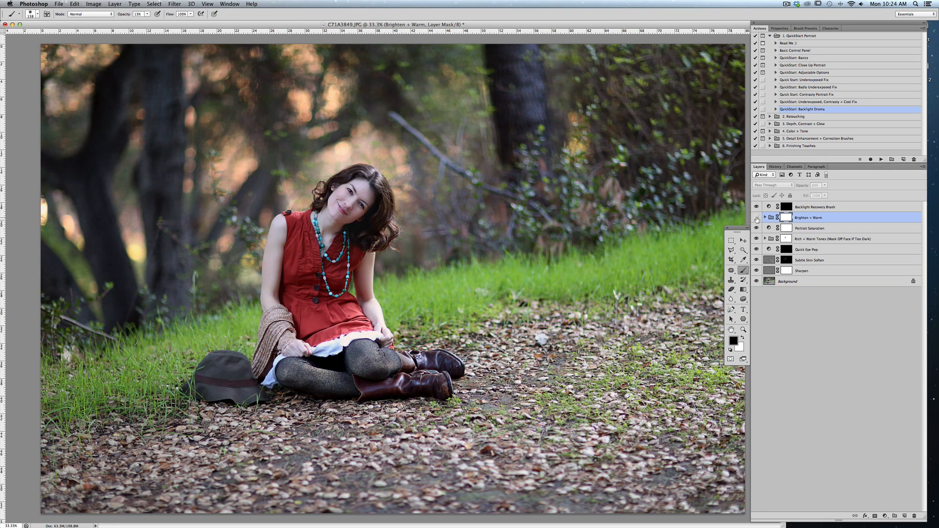
left_click(756, 218)
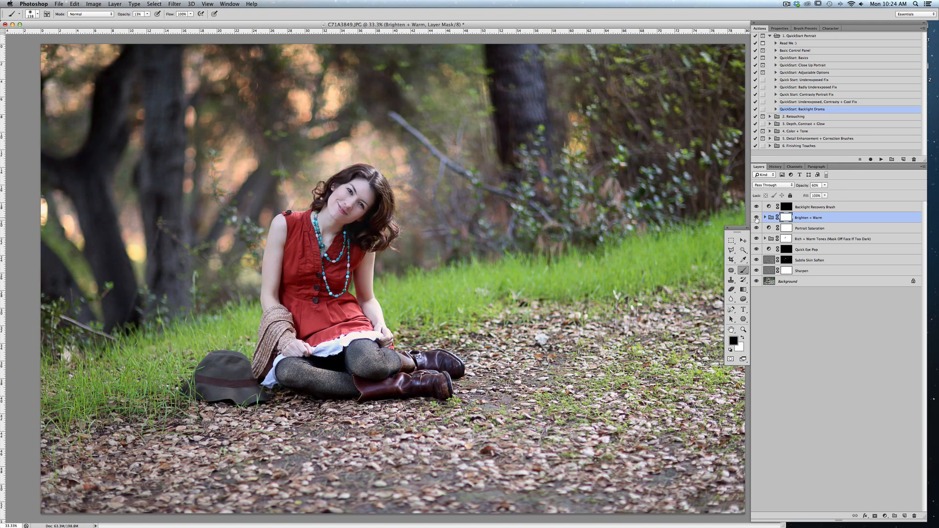
On the Backlight Recovery Brush mask, paint white over the face and across the arms and chest at 13% brush opacity
left_click(810, 208)
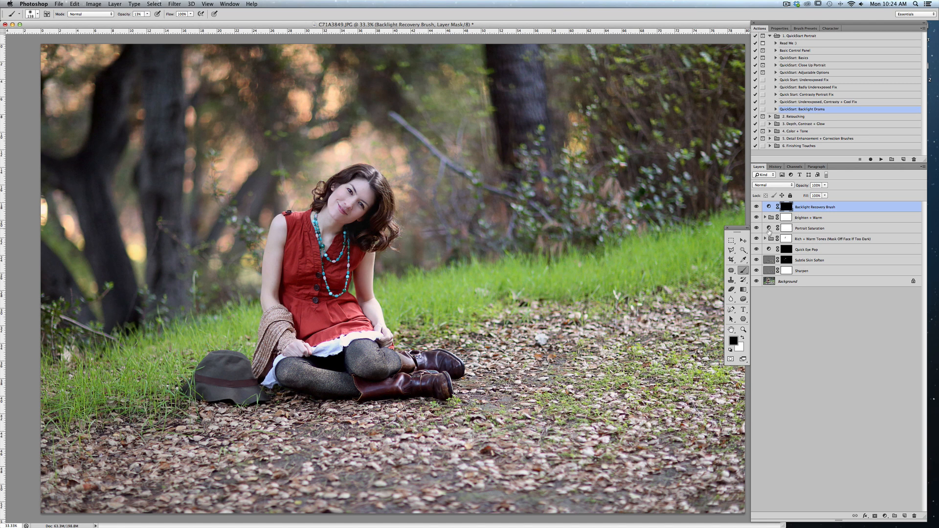
left_click(742, 337)
left_click_drag(340, 202, 363, 190)
mouse_move(282, 241)
left_mouse_down()
mouse_move(273, 229)
mouse_move(378, 271)
mouse_move(374, 307)
mouse_move(360, 234)
left_mouse_up()
Reduce the brush size to 67 px and paint more backlight recovery over the woman's face
left_click(37, 14)
left_click_drag(44, 37, 35, 37)
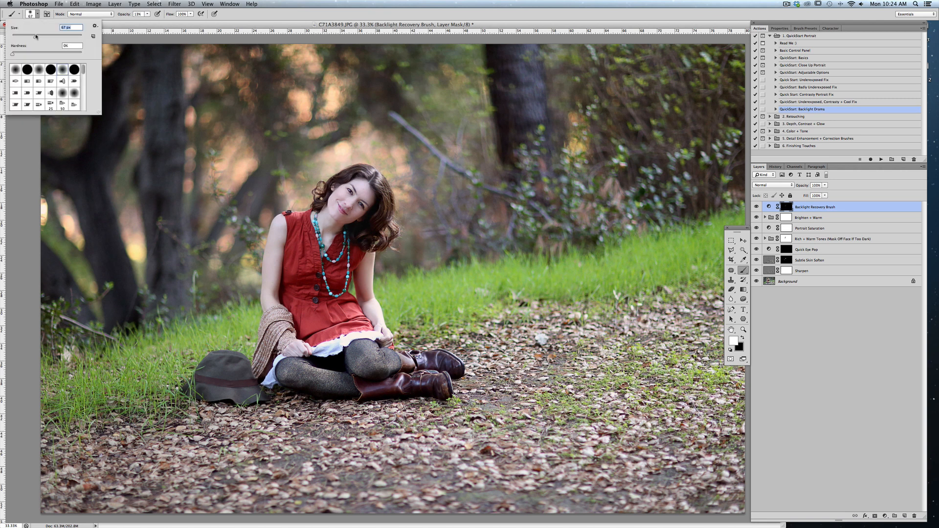
left_click(359, 209)
mouse_move(356, 215)
left_mouse_down()
mouse_move(362, 183)
mouse_move(338, 196)
left_mouse_up()
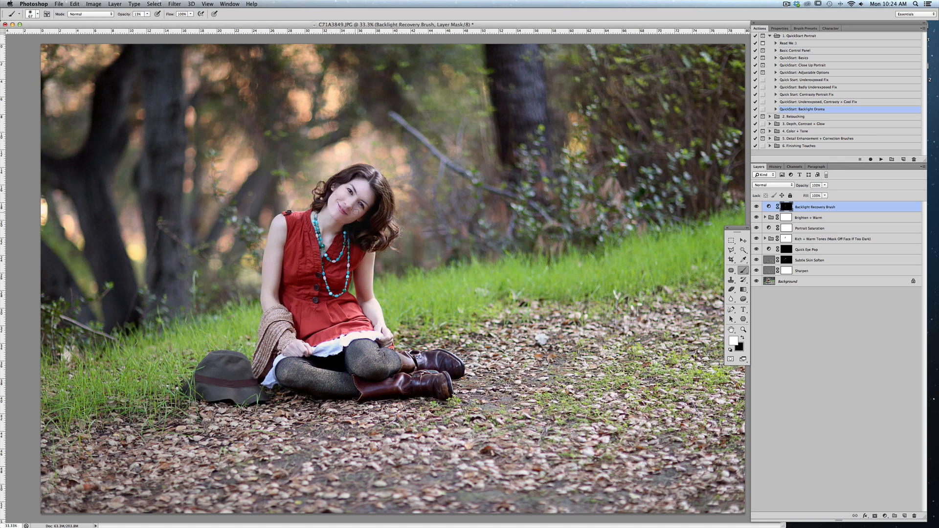